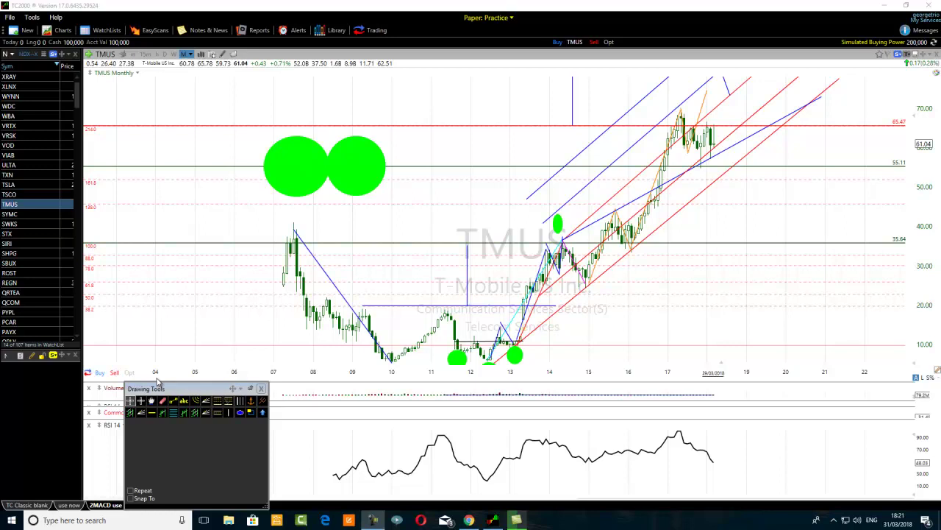
- Draw two large green circles stacked at the chart's far left, widening the lower one
left_click(240, 412)
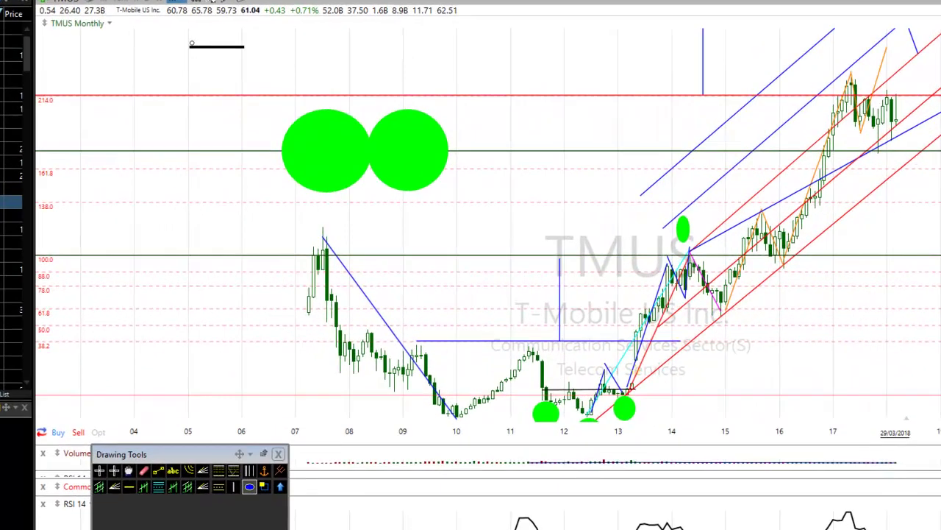
left_click_drag(211, 91, 159, 123)
left_click_drag(139, 87, 45, 191)
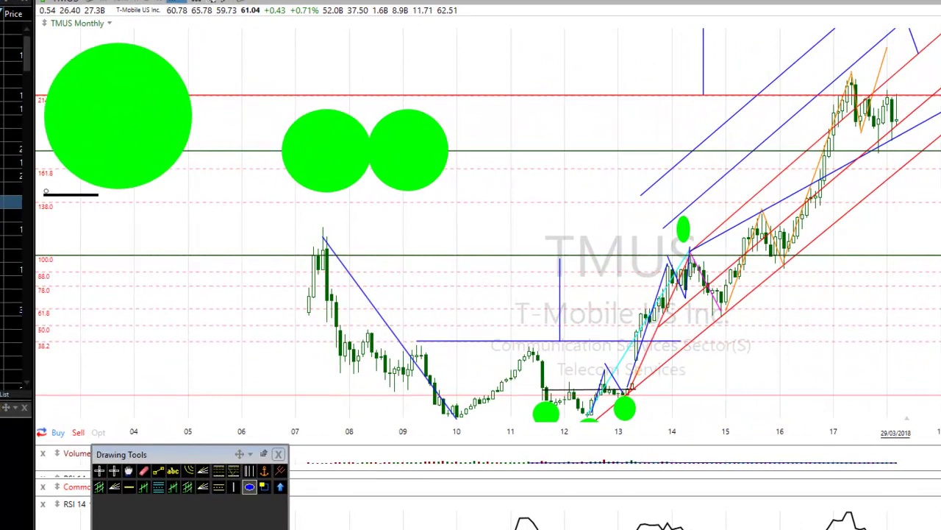
left_click(249, 486)
mouse_move(165, 211)
left_mouse_down()
mouse_move(42, 360)
mouse_move(55, 349)
left_mouse_up()
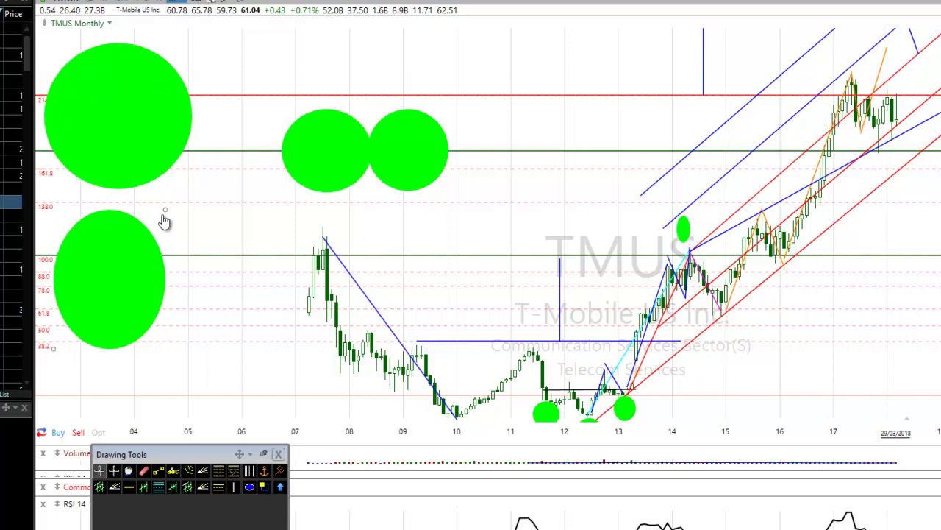
left_click_drag(164, 212, 200, 213)
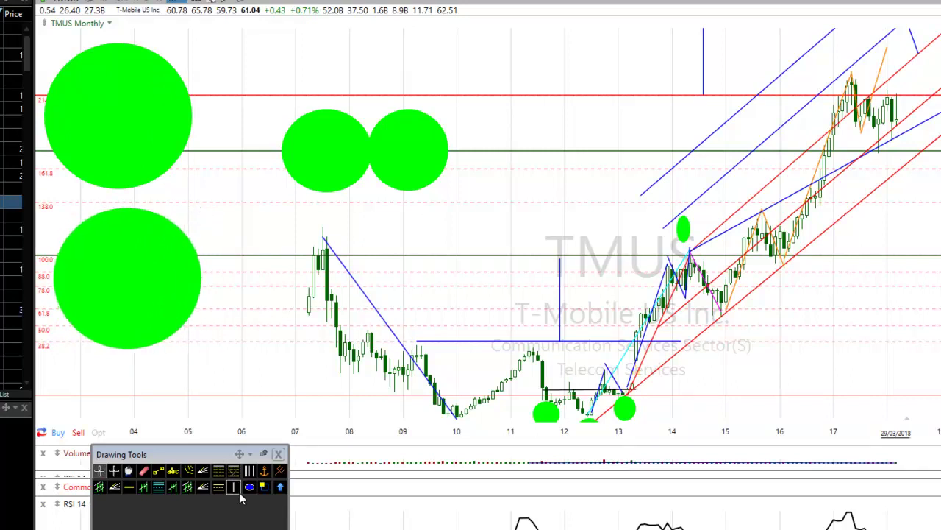
- Draw a green ellipse near 2006 and stretch it into a wide, flat shape across the candles
left_click(249, 487)
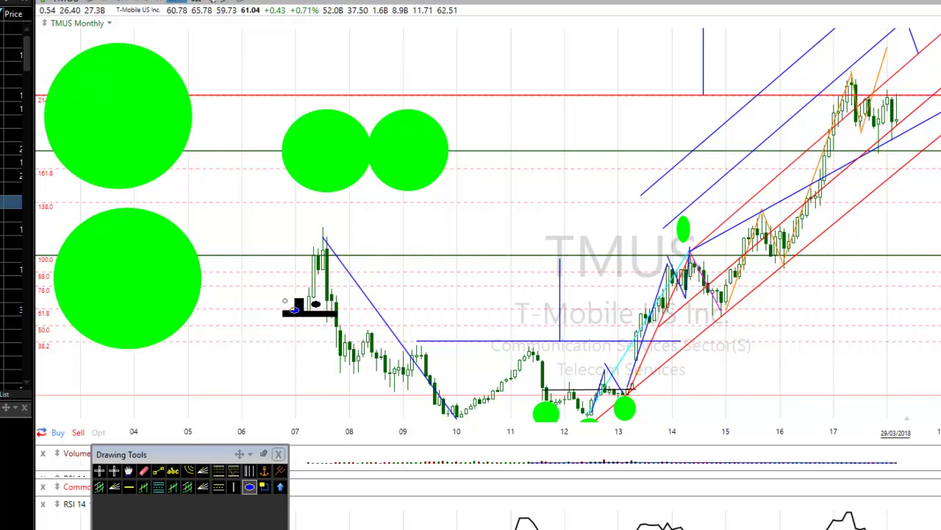
left_click_drag(287, 289, 178, 410)
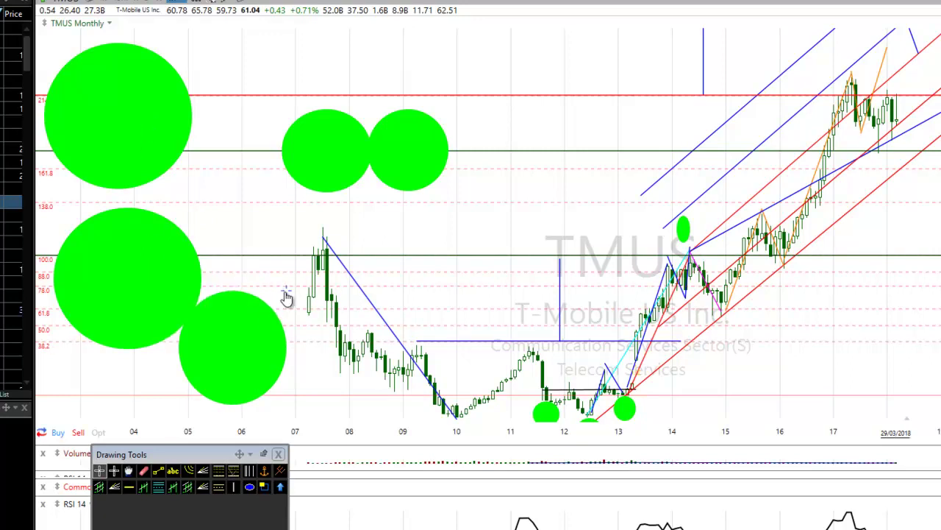
left_click_drag(287, 299, 299, 292)
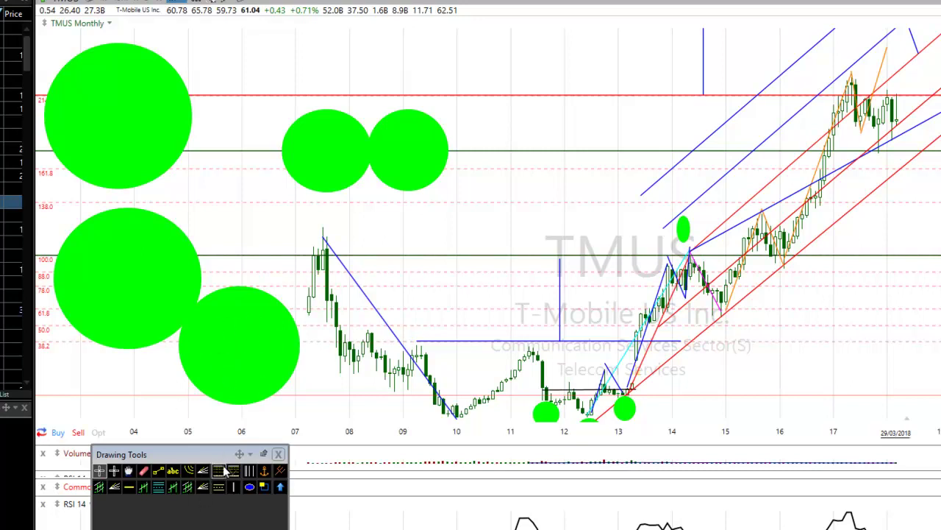
left_click_drag(303, 294, 462, 322)
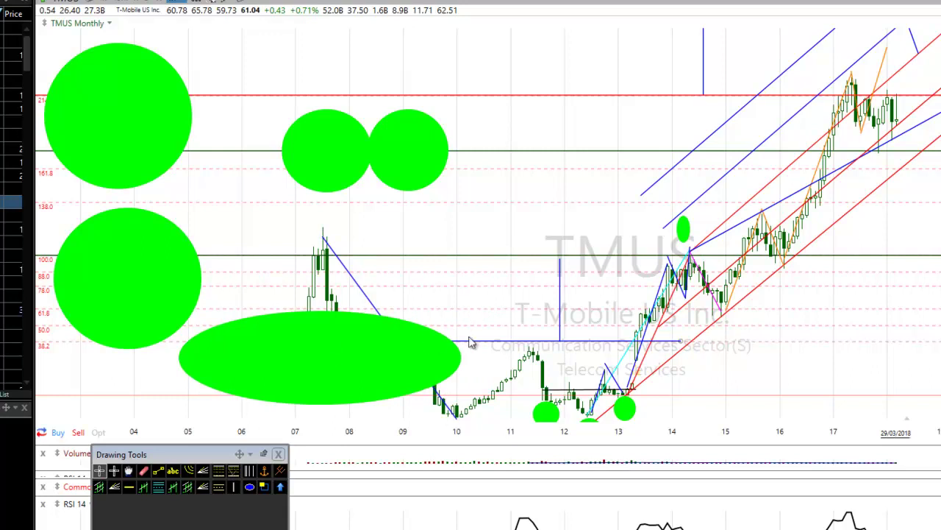
- Reshape the wide lower ellipse into a narrow one, then shrink and reposition the left circles
left_click_drag(462, 314, 435, 322)
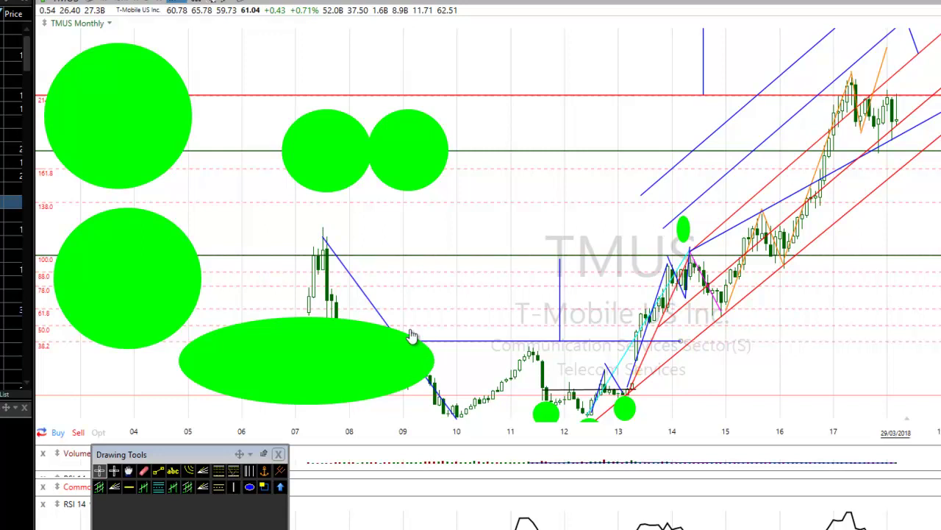
left_click_drag(438, 321, 238, 332)
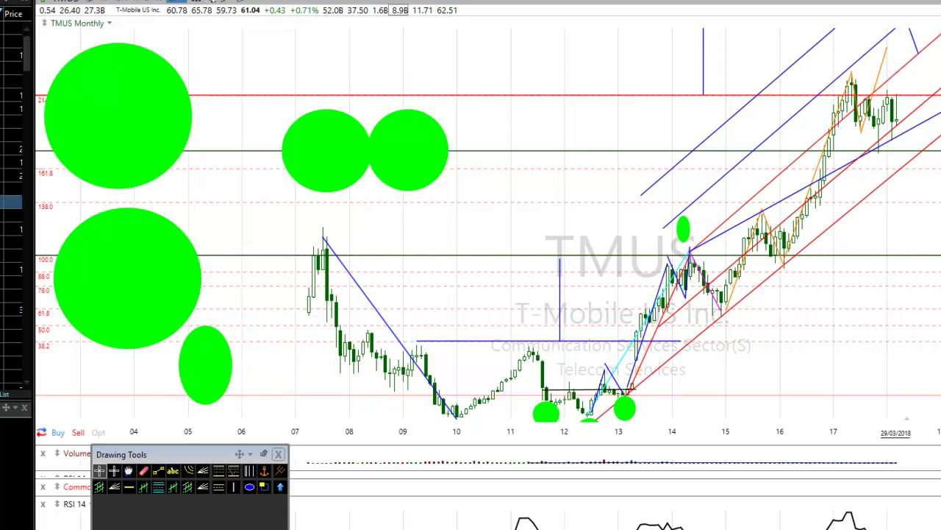
left_click(77, 174)
left_click_drag(190, 43, 120, 135)
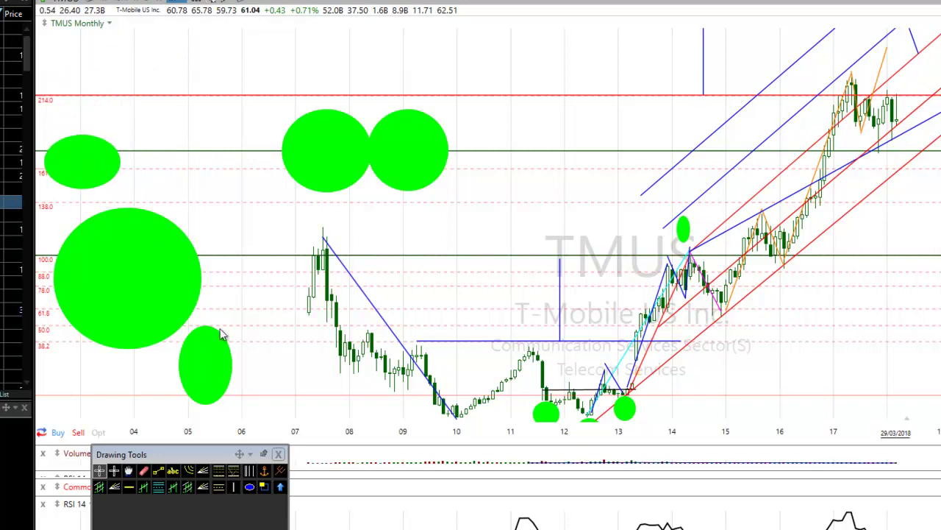
left_click_drag(199, 219, 130, 285)
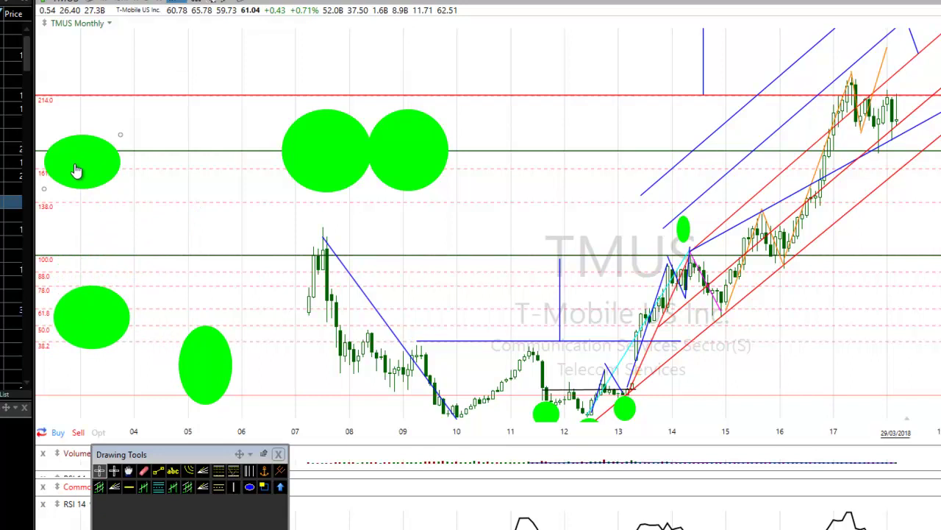
left_click_drag(76, 170, 78, 252)
left_click_drag(204, 375, 92, 389)
- Select the right circle and top-left ellipse, then return to the arrow selection tool
left_click(412, 122)
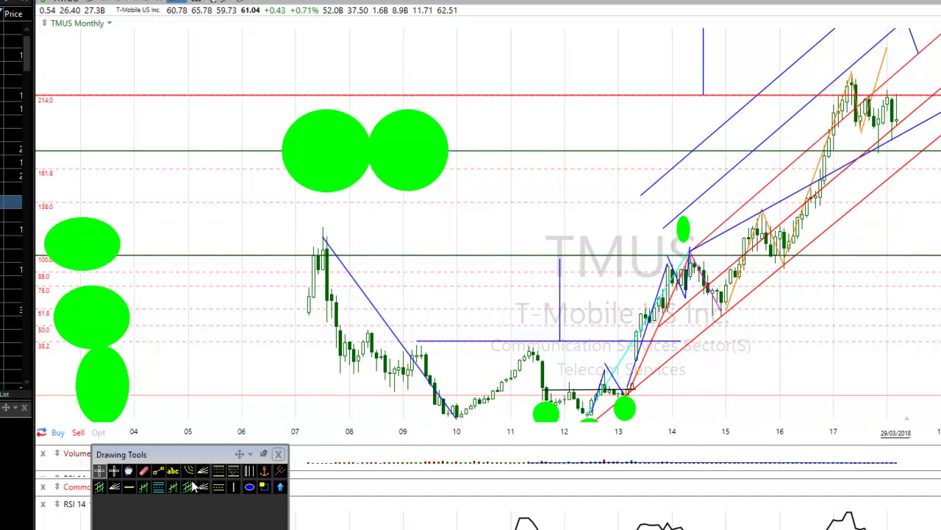
left_click(251, 490)
left_click(327, 156)
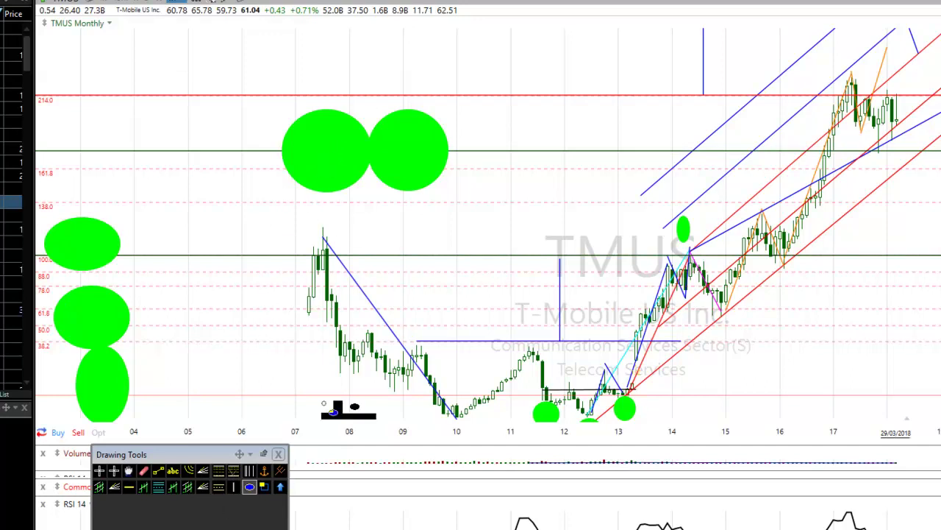
left_click(100, 470)
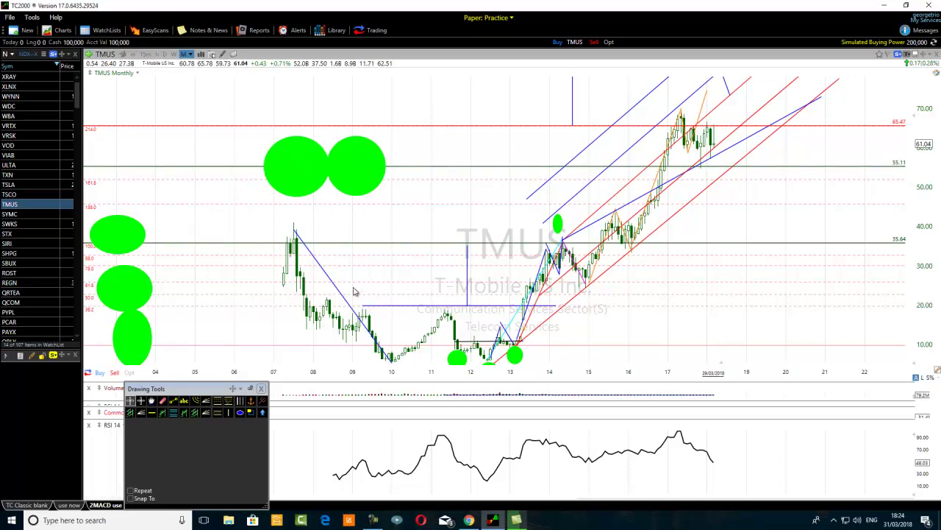
left_click(329, 167)
- Zoom the chart's time axis in and out, ending zoomed in from roughly 2006 onward
scroll(548, 346, "up", 1)
scroll(546, 329, "up", 1)
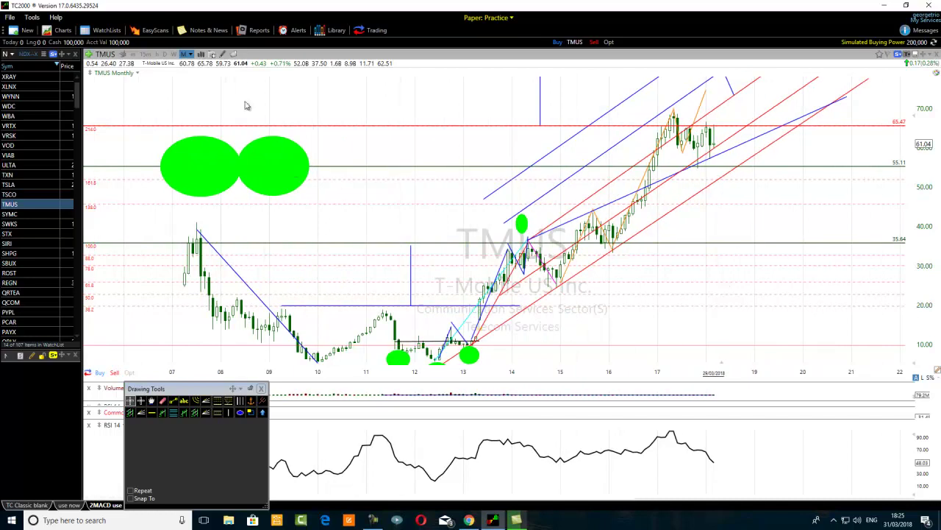
scroll(397, 327, "down", 1)
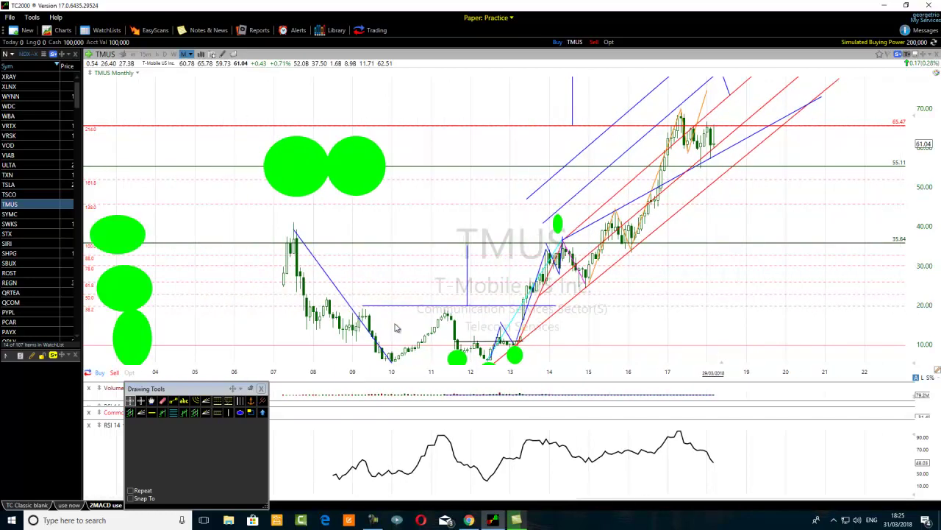
scroll(502, 305, "up", 1)
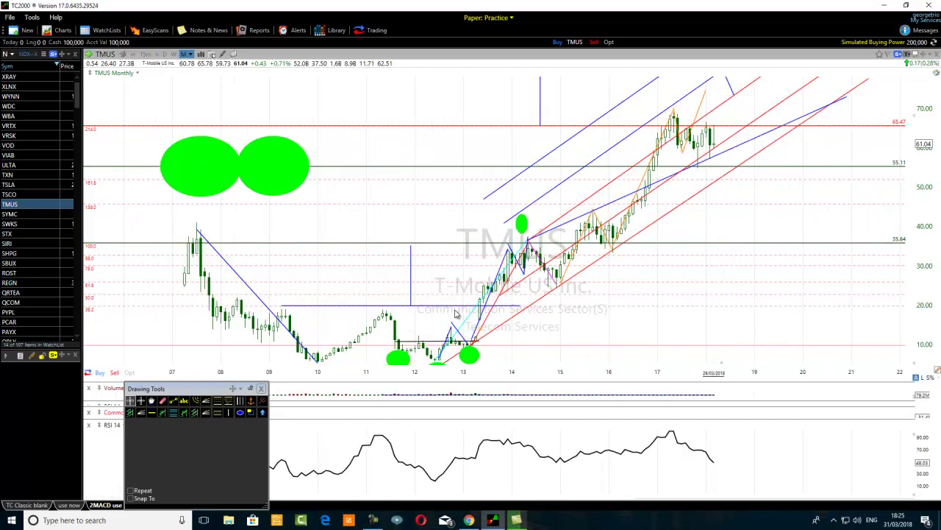
scroll(478, 294, "down", 1)
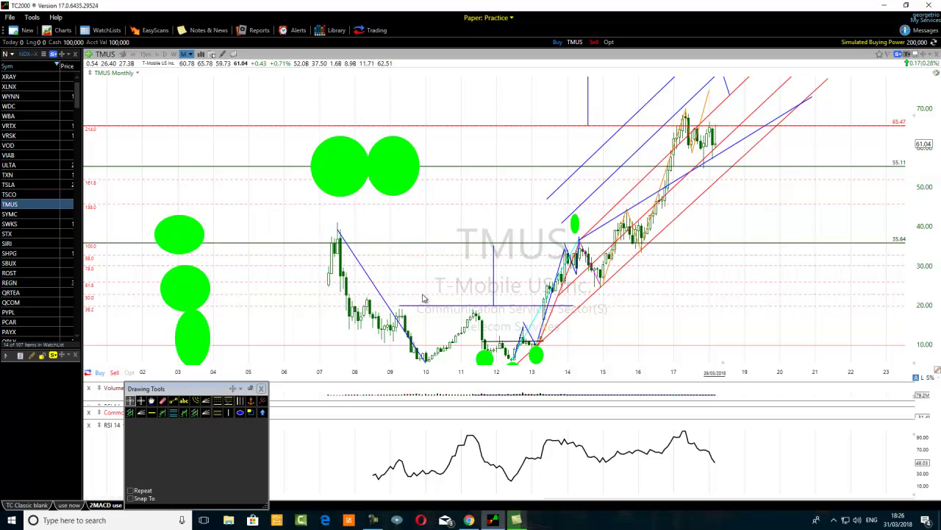
scroll(419, 303, "up", 1)
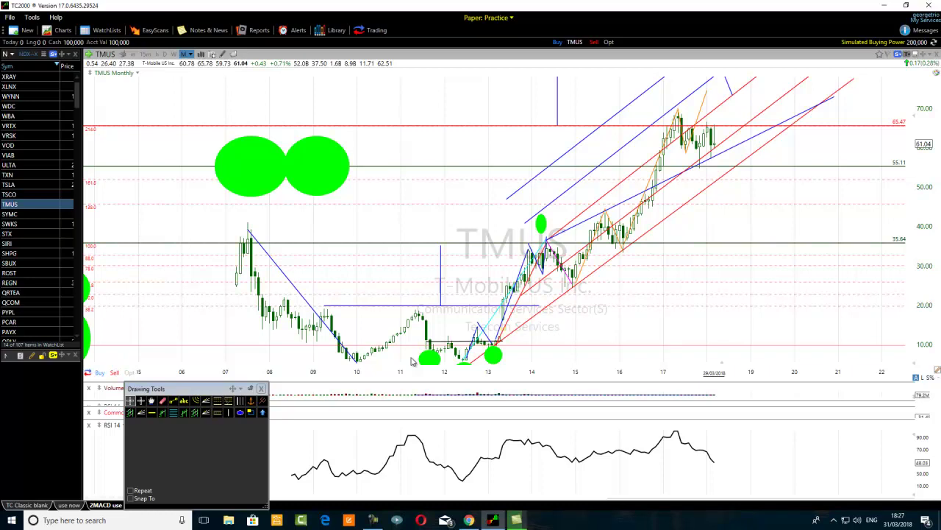
- Draw a short downward line at upper left, a line down from the 2007 high, and a short horizontal line
left_click(174, 402)
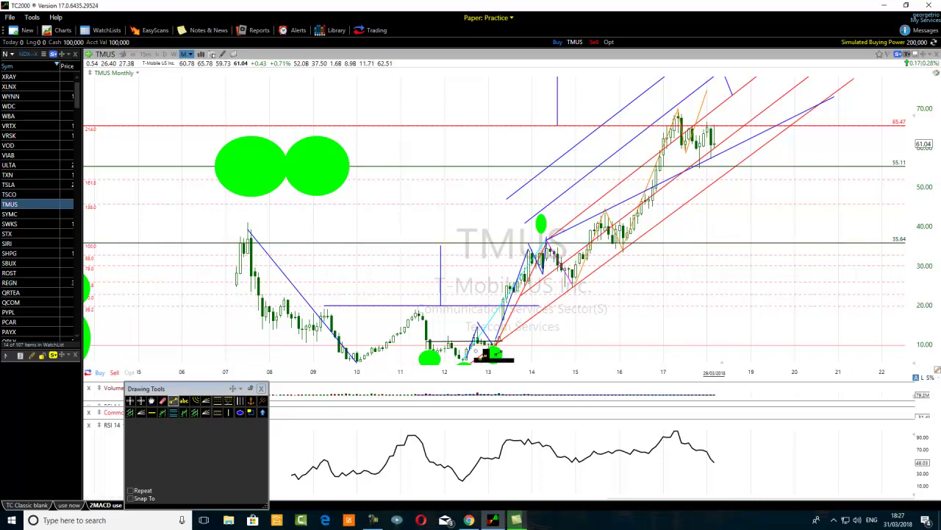
left_click_drag(150, 132, 175, 221)
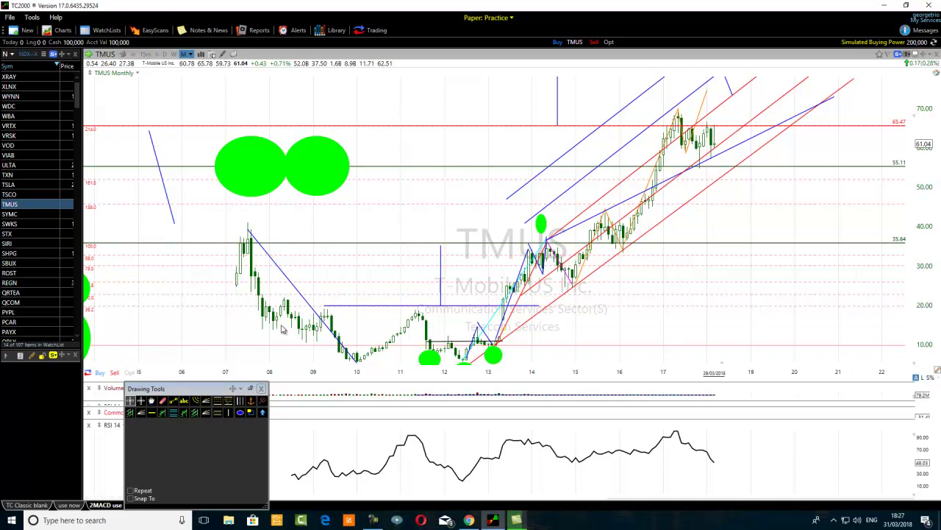
left_click(174, 400)
left_click_drag(248, 226, 290, 339)
left_click(174, 400)
mouse_move(265, 329)
left_mouse_down()
mouse_move(346, 314)
mouse_move(327, 313)
left_mouse_up()
- Change the short horizontal line and the 2007 trend line to orange
right_click(311, 322)
left_click(328, 320)
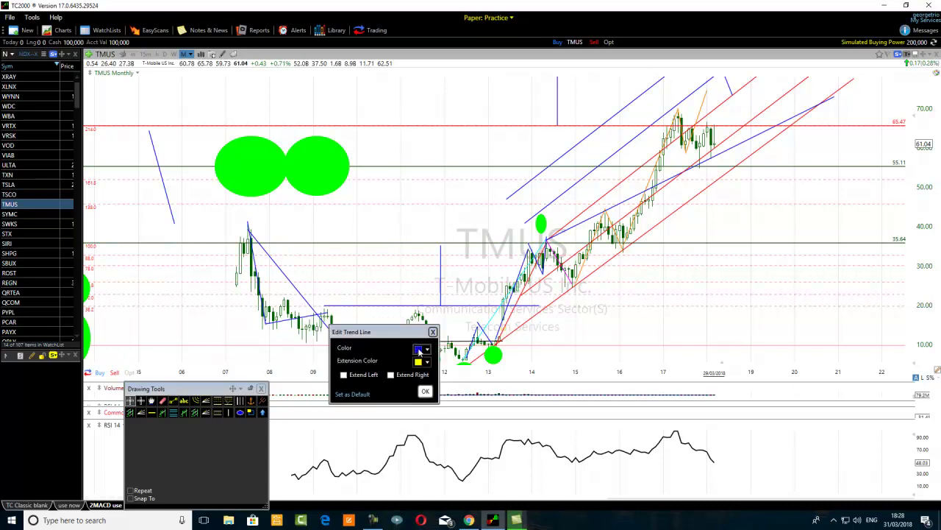
left_click(418, 350)
left_click(447, 413)
left_click(427, 393)
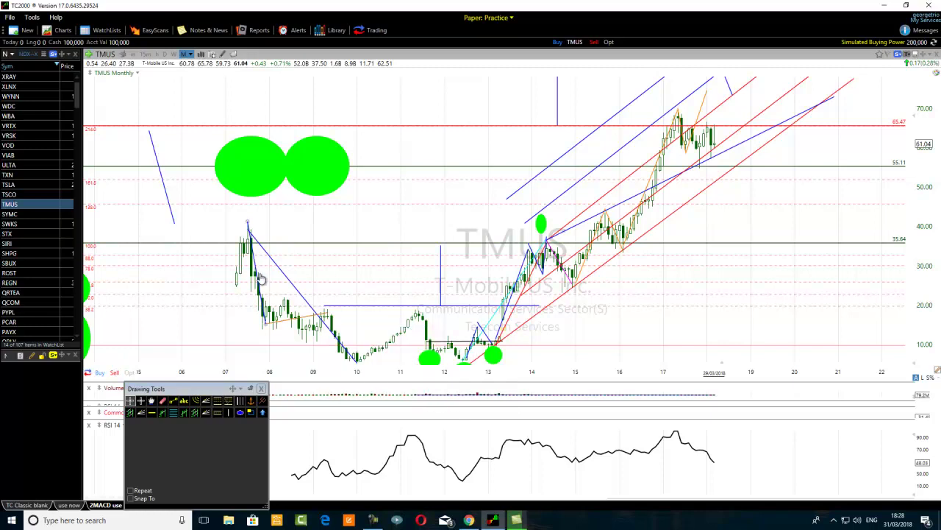
right_click(259, 278)
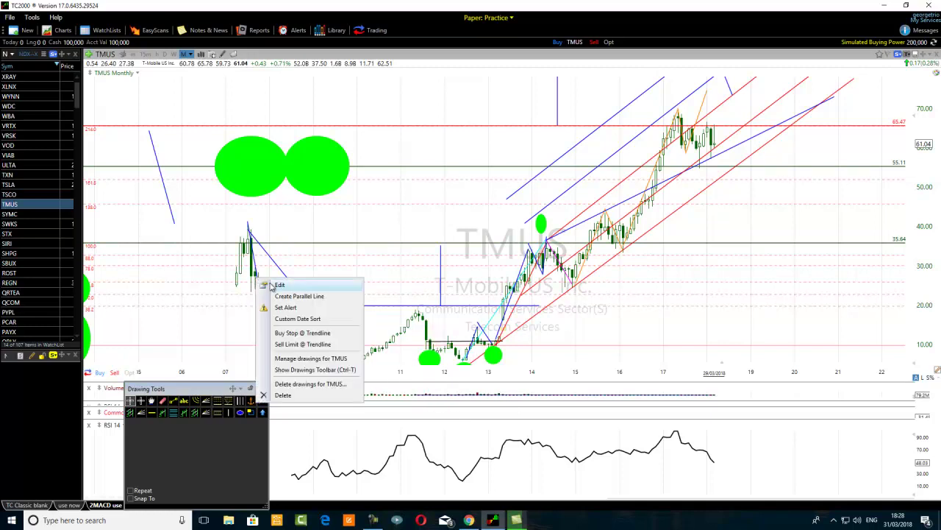
left_click(279, 286)
left_click(370, 310)
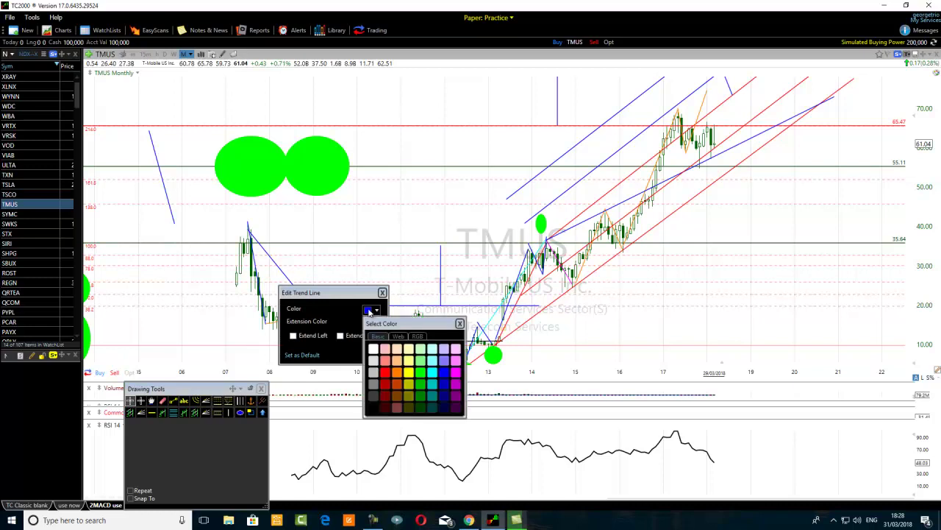
left_click(396, 372)
left_click(373, 351)
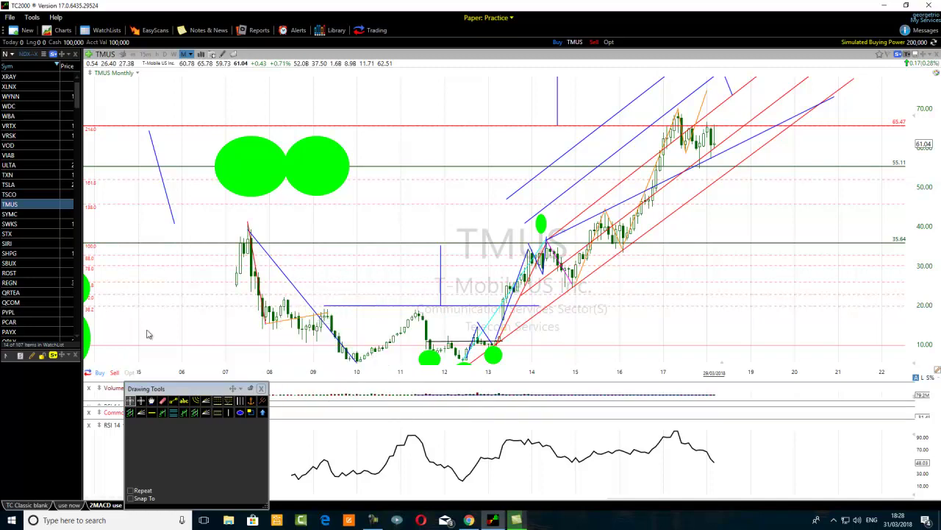
- Make the trend line near the 2009 low magenta
left_click(173, 401)
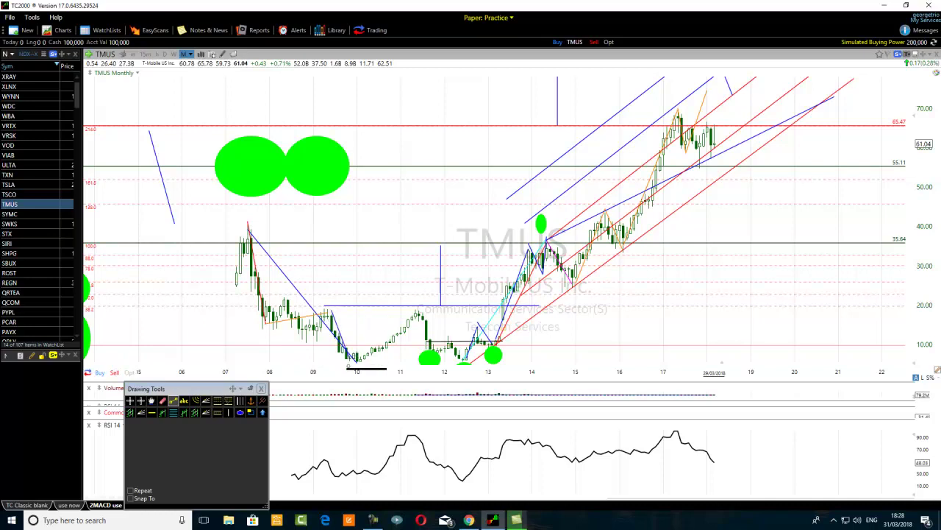
key("Escape")
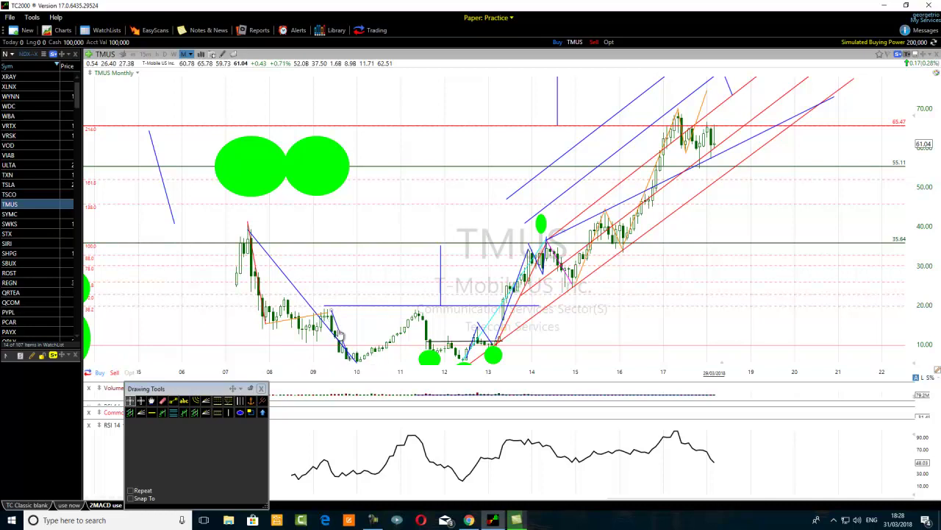
right_click(340, 335)
left_click(359, 336)
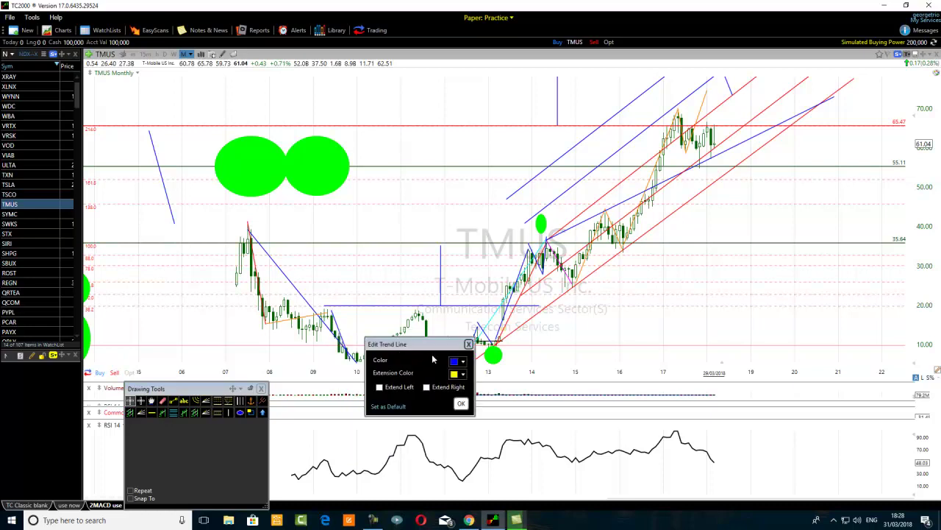
left_click(454, 362)
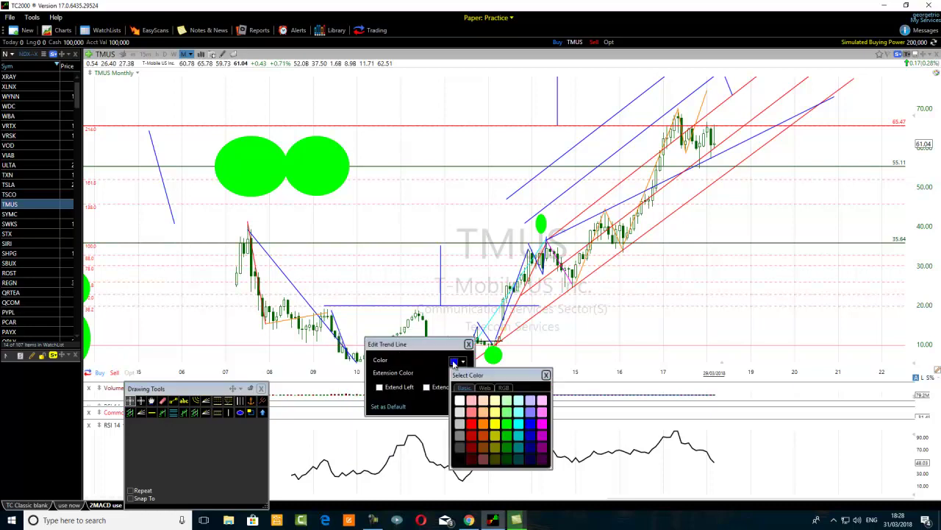
left_click(543, 424)
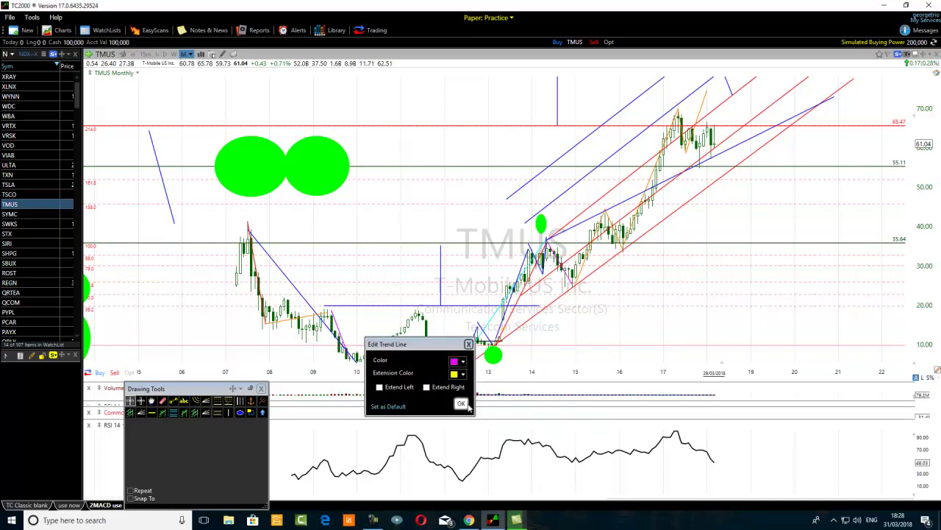
left_click(462, 404)
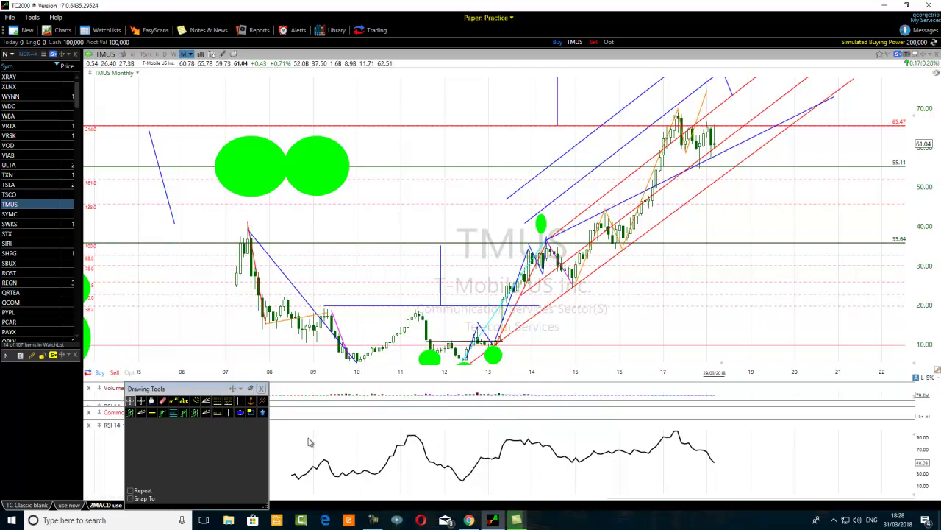
- Draw connected blue trend lines going down, up and down above the 2010–2012 bars
left_click(173, 401)
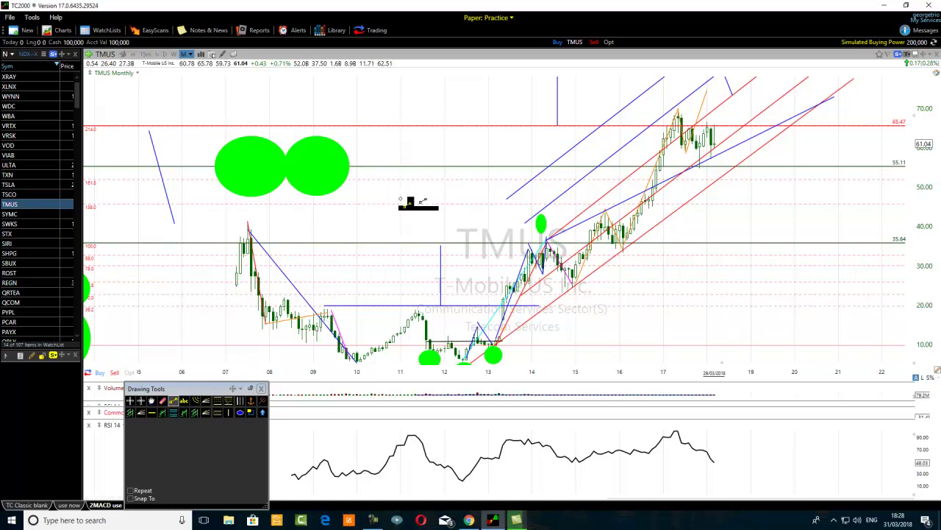
mouse_move(361, 179)
left_mouse_down()
mouse_move(357, 208)
mouse_move(381, 263)
left_mouse_up()
left_click(173, 400)
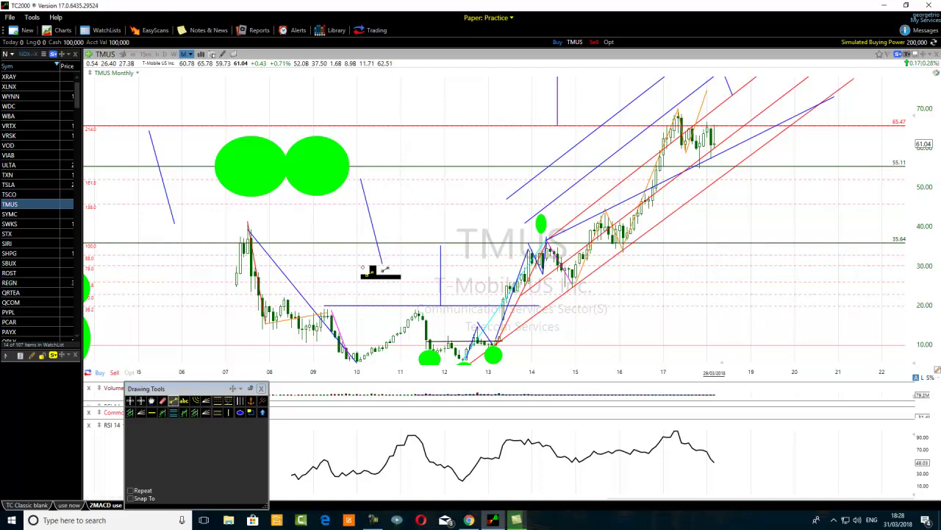
mouse_move(382, 263)
left_mouse_down()
mouse_move(425, 259)
mouse_move(428, 232)
mouse_move(438, 254)
mouse_move(425, 250)
mouse_move(445, 245)
mouse_move(437, 309)
mouse_move(447, 287)
left_mouse_up()
mouse_move(343, 340)
left_mouse_down()
mouse_move(279, 315)
mouse_move(248, 226)
mouse_move(253, 287)
mouse_move(322, 336)
mouse_move(335, 331)
mouse_move(346, 348)
left_mouse_up()
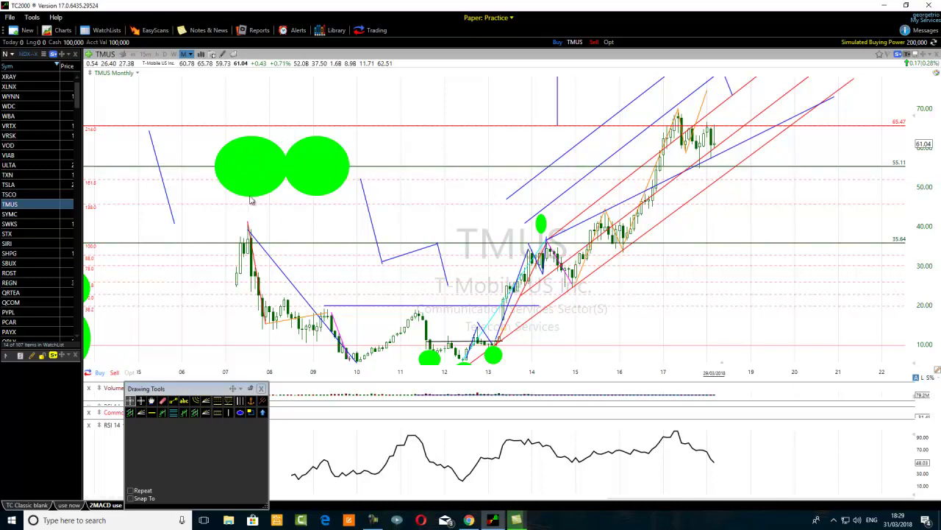
- Draw two new blue trend lines near the top of the chart above the 2011–2013 candles
left_click(250, 171)
left_click(174, 402)
mouse_move(408, 96)
left_mouse_down()
mouse_move(417, 155)
mouse_move(462, 128)
left_mouse_up()
left_click(174, 401)
left_click_drag(462, 133, 506, 131)
- Drag the blue lines' endpoints to reshape them into connected zigzag legs
left_click_drag(415, 157, 497, 87)
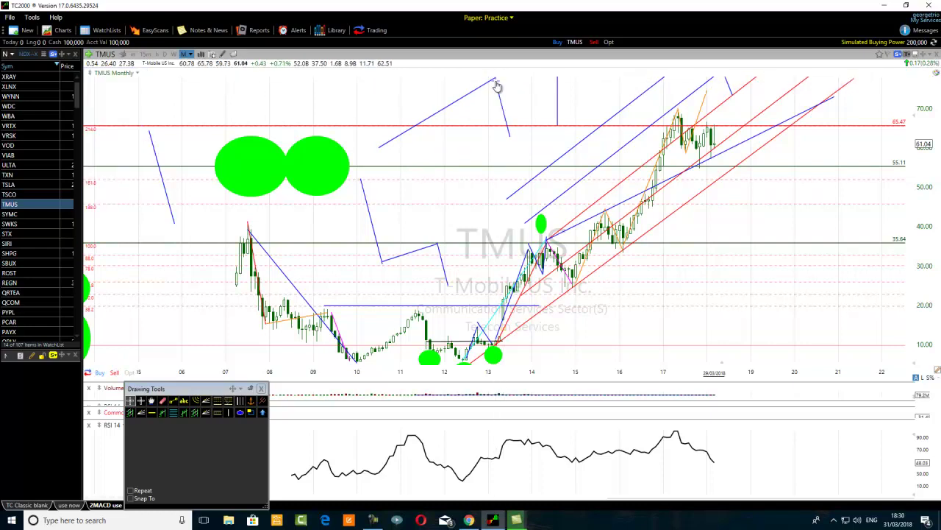
left_click_drag(380, 150, 435, 112)
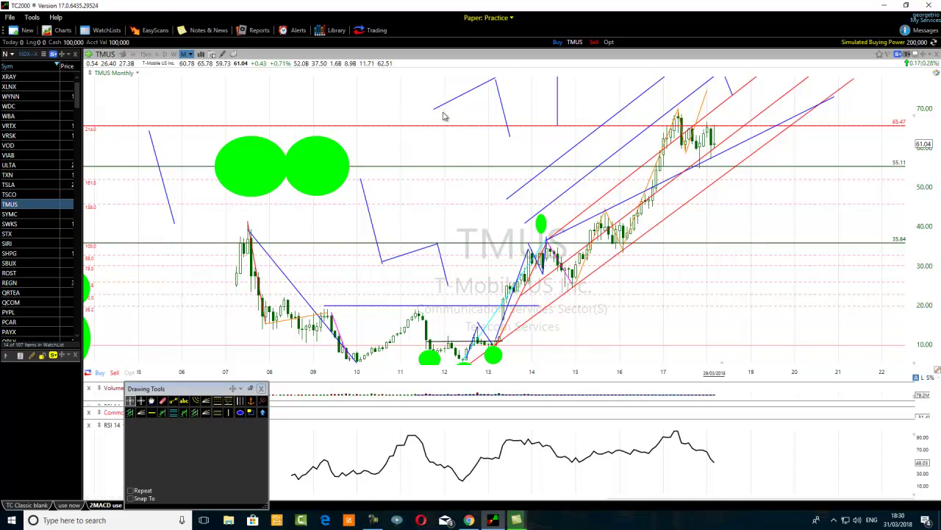
left_click_drag(511, 142, 529, 124)
mouse_move(471, 95)
left_click_drag(475, 92, 495, 126)
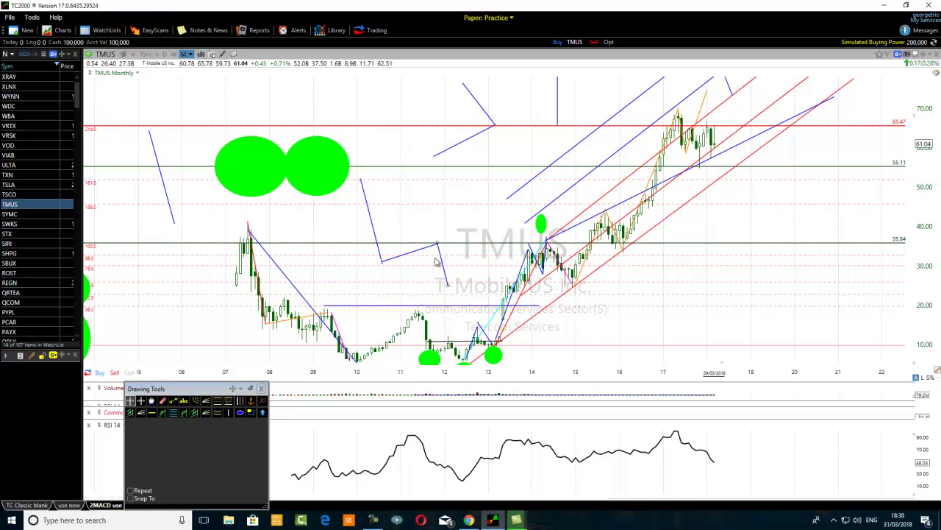
left_click_drag(464, 87, 496, 86)
left_click_drag(496, 105, 496, 159)
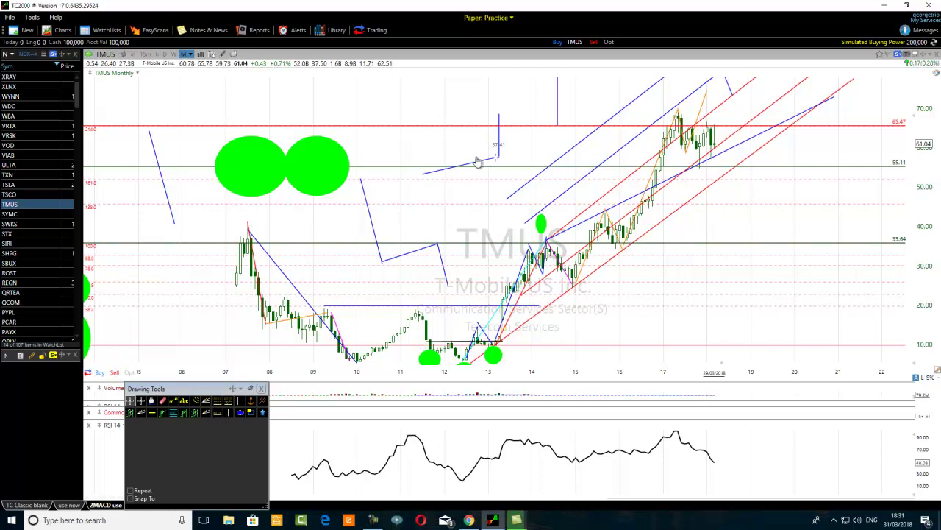
left_click_drag(425, 178, 499, 155)
- Draw a new rising blue trend line joining the zigzag and extend its lower end down
left_click(173, 401)
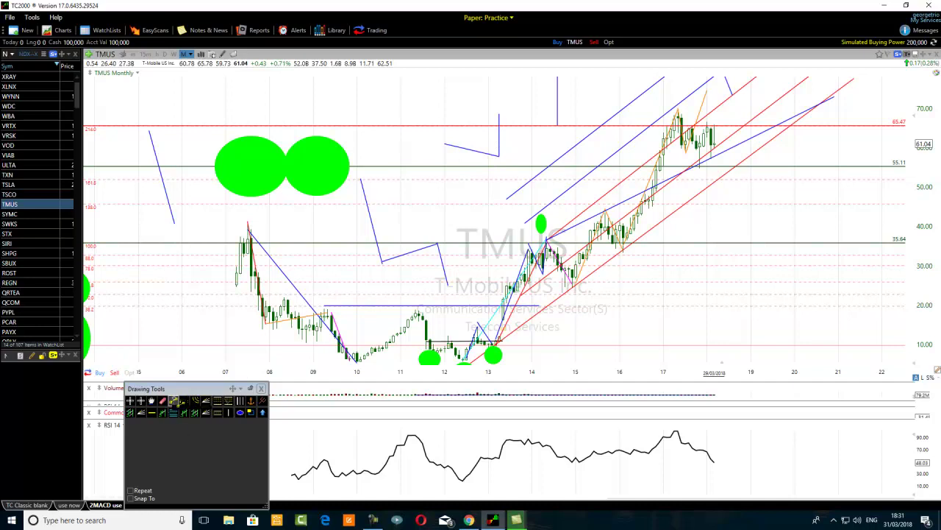
mouse_move(431, 210)
left_mouse_down()
mouse_move(447, 144)
mouse_move(499, 155)
left_mouse_up()
mouse_move(429, 215)
left_mouse_down()
mouse_move(431, 168)
mouse_move(427, 229)
left_mouse_up()
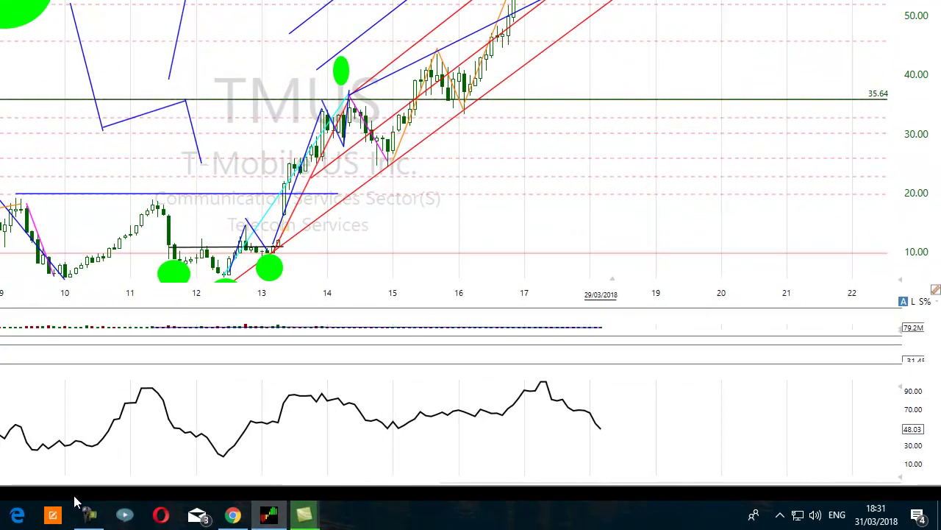
- Bring up the Debut recorder controls and pause the screen recording
left_click(92, 521)
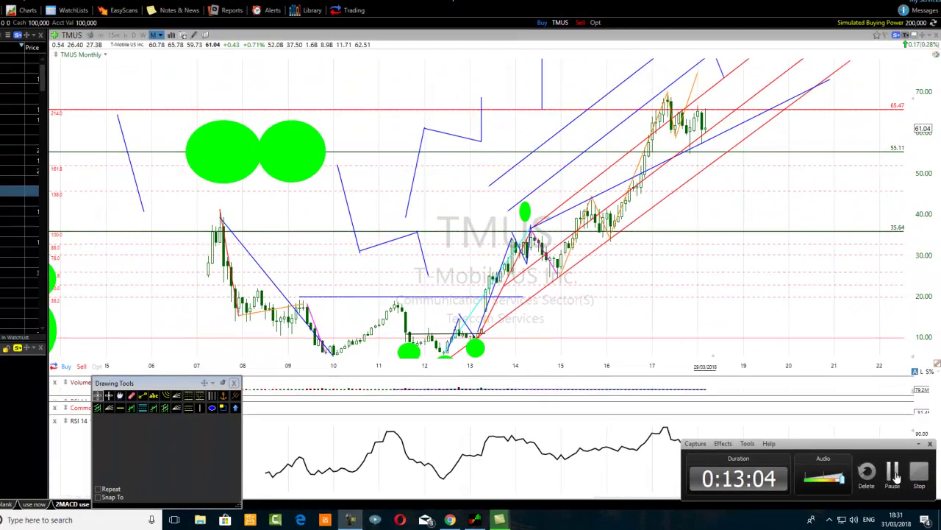
left_click(893, 473)
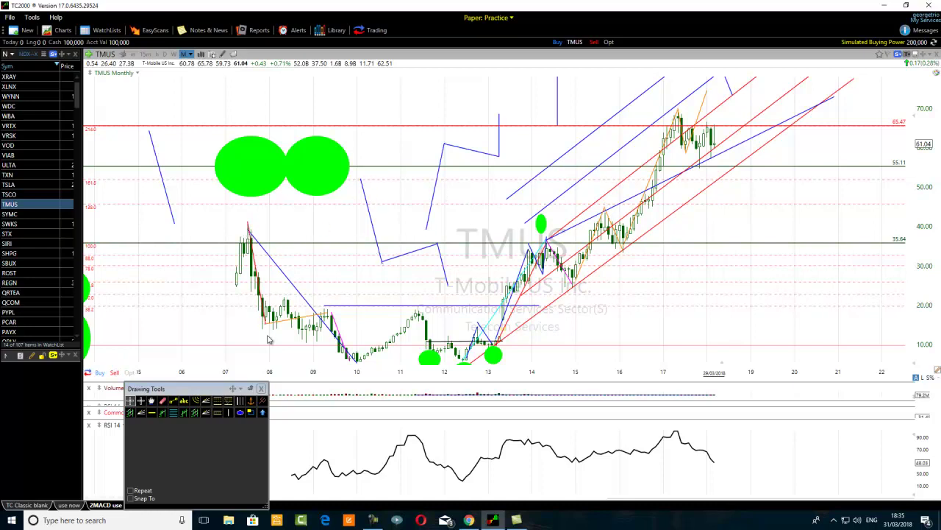
- Drag the pink trend line's lower end down to meet the candle lows
left_click_drag(335, 322, 357, 365)
mouse_move(352, 358)
- Draw a short horizontal line near the latest candles, then delete it
scroll(648, 321, "up", 1)
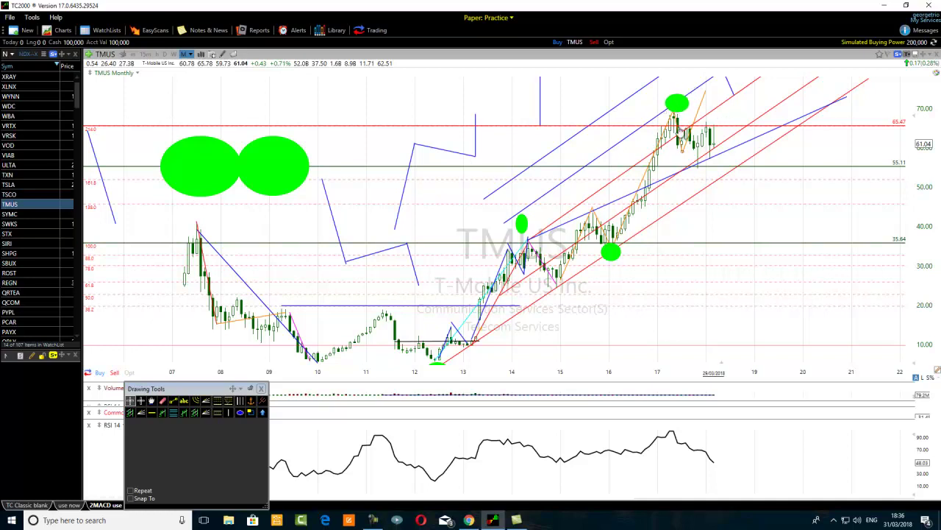
left_click(175, 400)
mouse_move(730, 129)
left_mouse_down()
mouse_move(769, 129)
mouse_move(732, 134)
left_mouse_up()
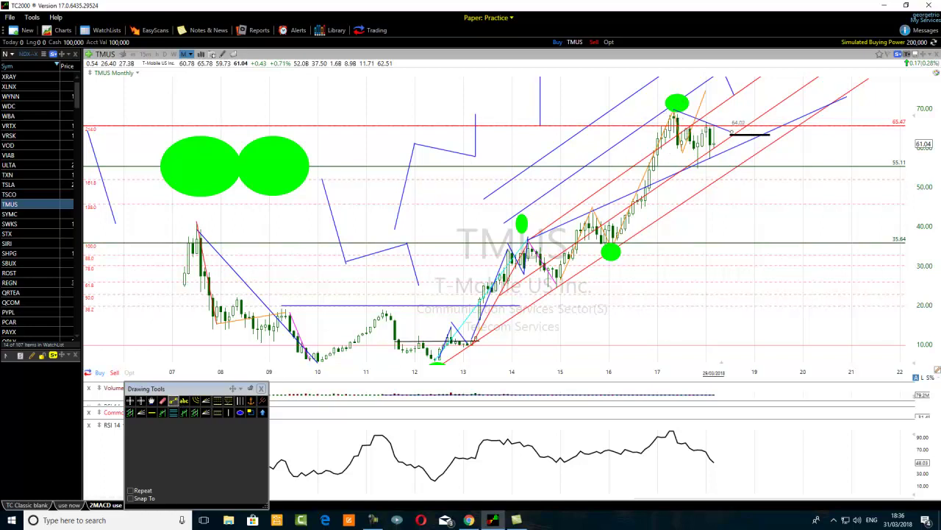
key("Delete")
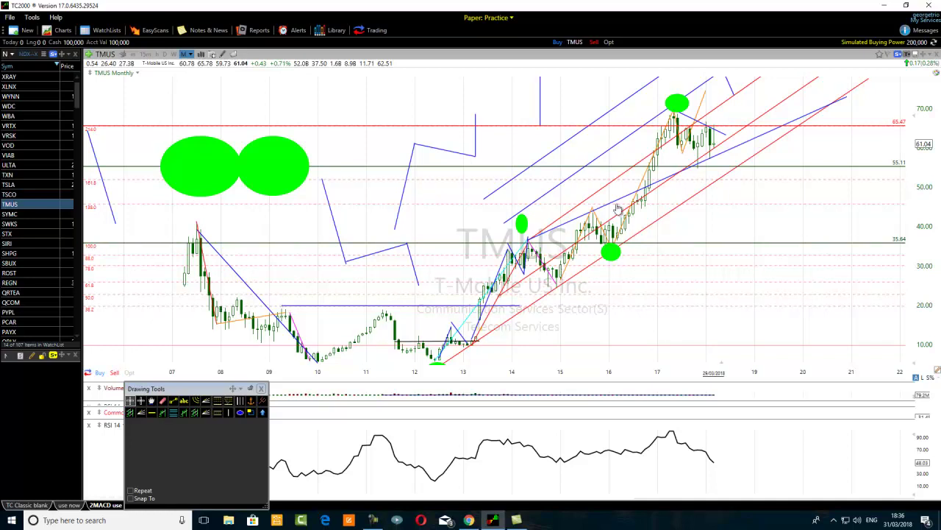
- Draw a blue trend line running right from the latest 2018 candles
left_click(173, 400)
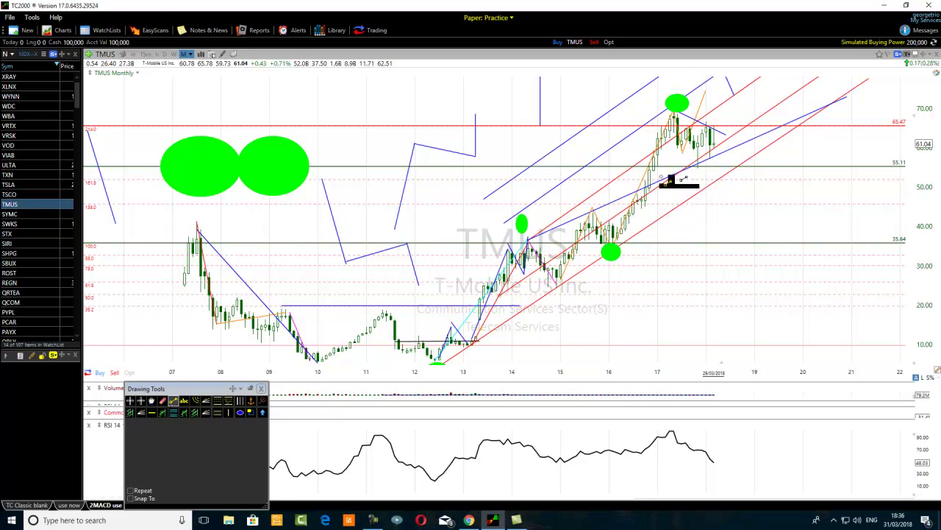
left_click_drag(681, 150, 743, 138)
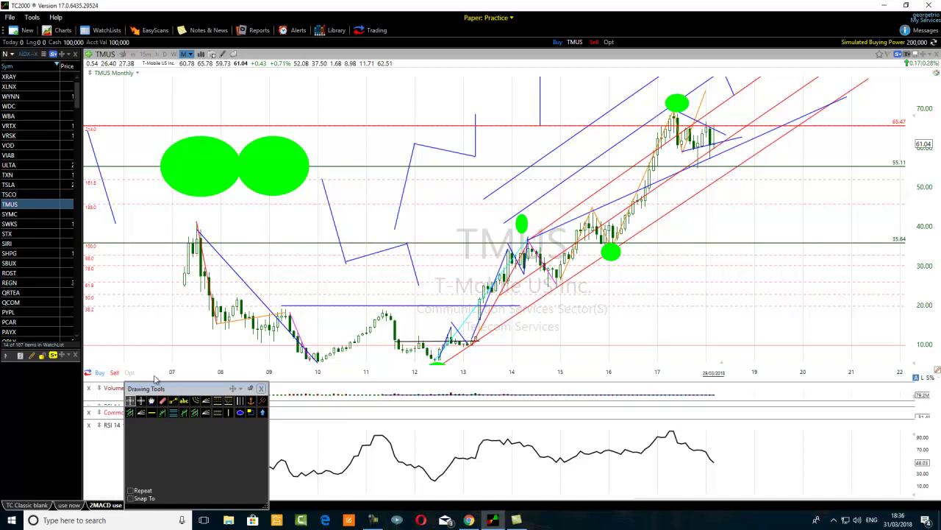
left_click(177, 404)
- Draw a steep blue trend line rising from the latest 2018 candles and check its info box
left_click_drag(726, 134, 745, 76)
mouse_move(591, 218)
left_click(687, 142)
mouse_move(717, 151)
mouse_move(741, 95)
left_click(259, 184)
- Bring up the Debut Video Capture recorder controls from the taskbar
mouse_move(675, 110)
mouse_move(466, 343)
left_click(373, 520)
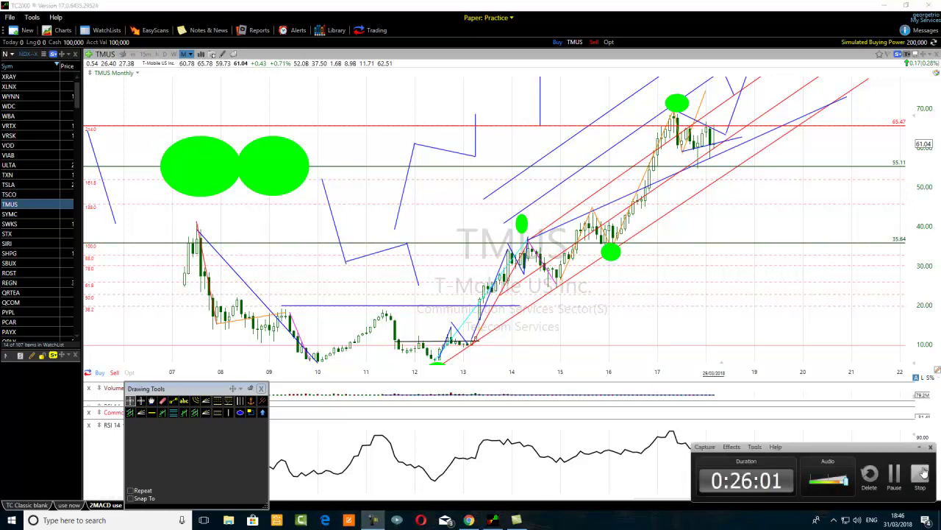